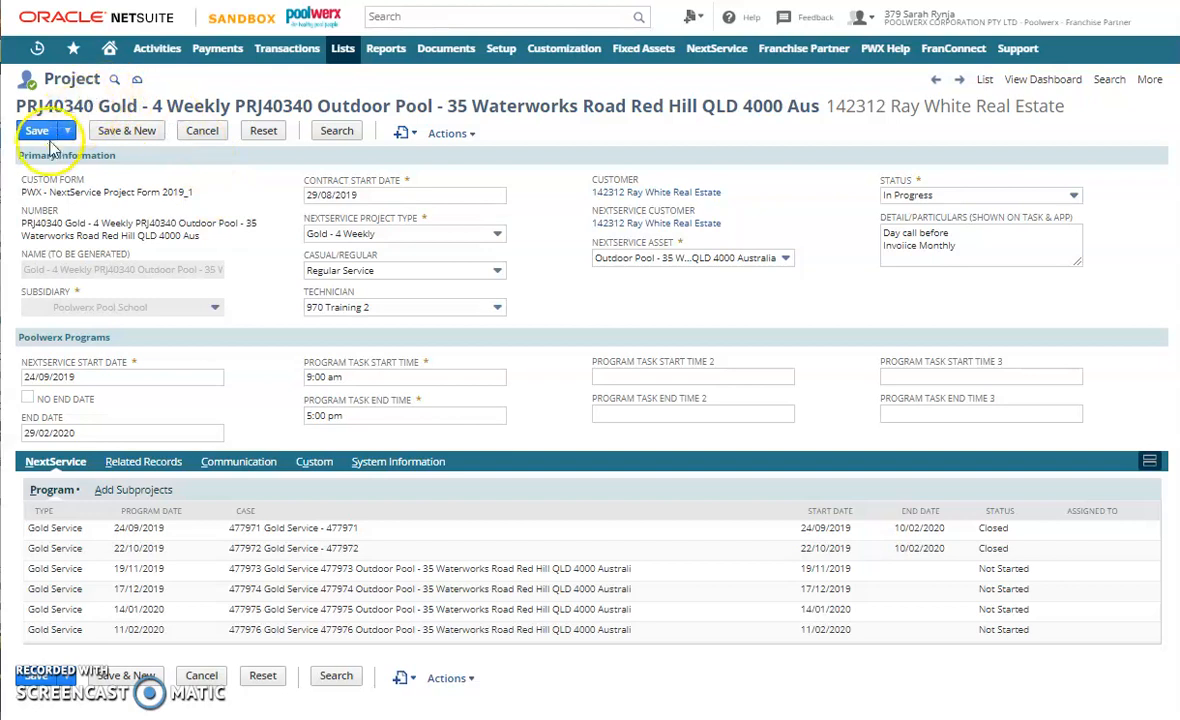
# - Set the project's status to Cancelled, save the record, and reload the page to refresh its program cases
pyautogui.click(915, 198)
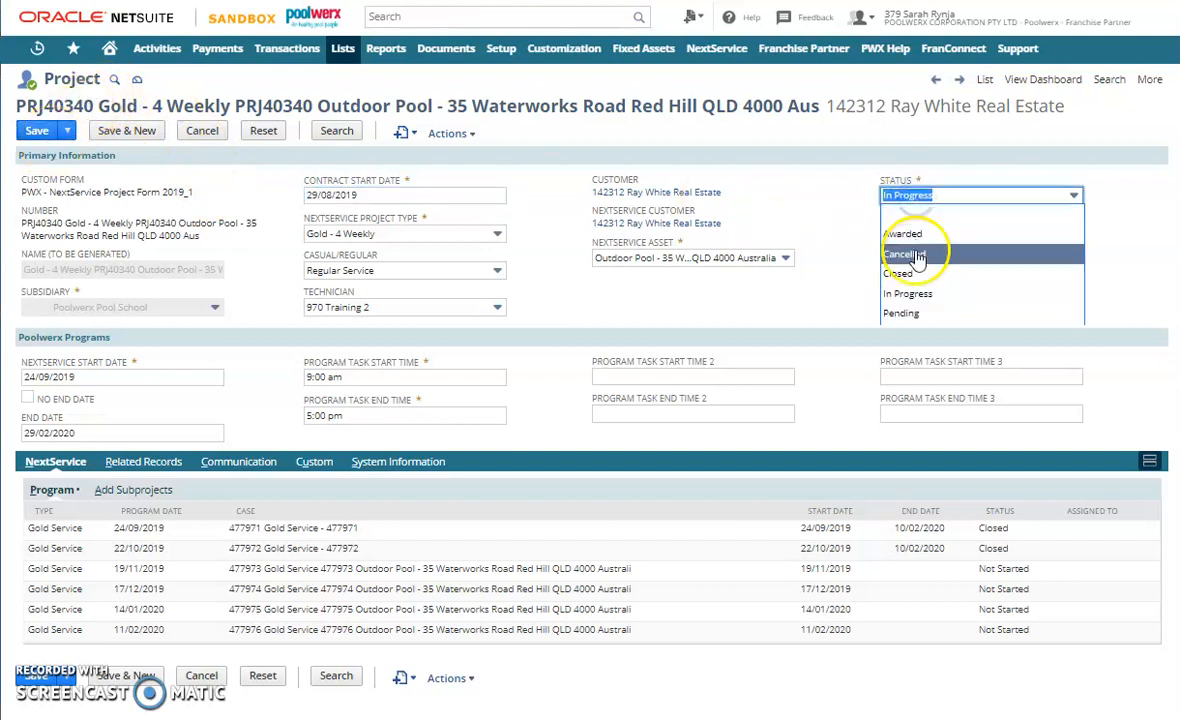
pyautogui.click(886, 254)
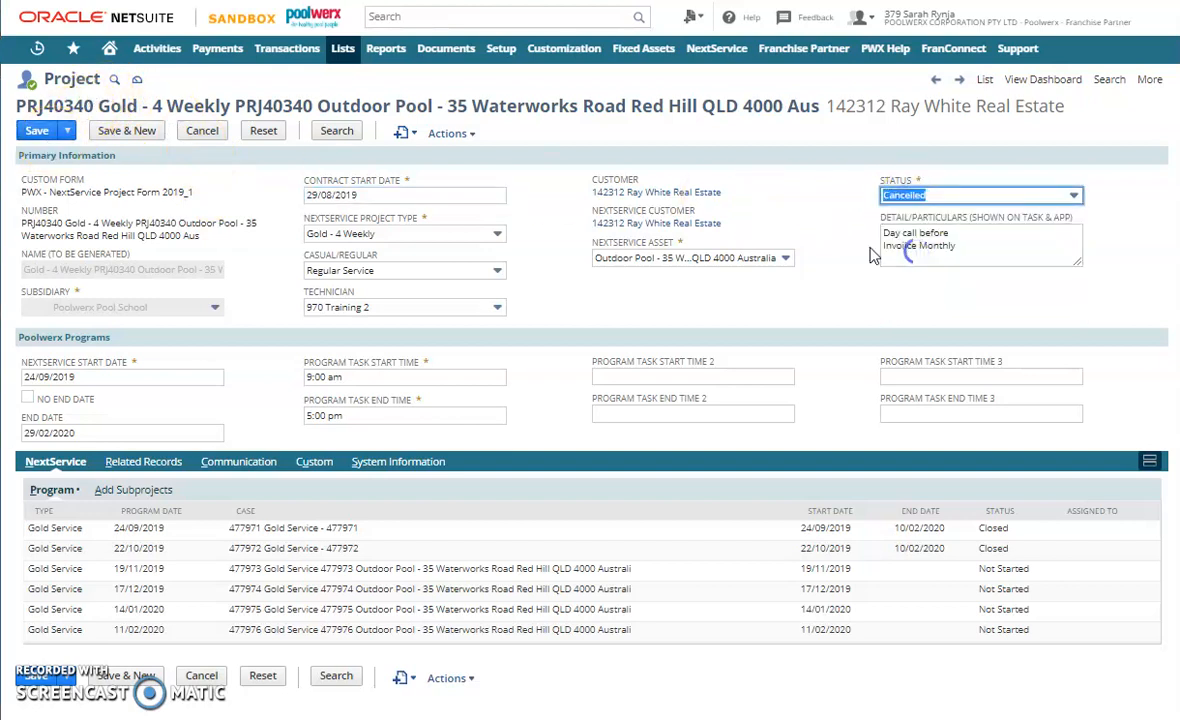
pyautogui.click(36, 134)
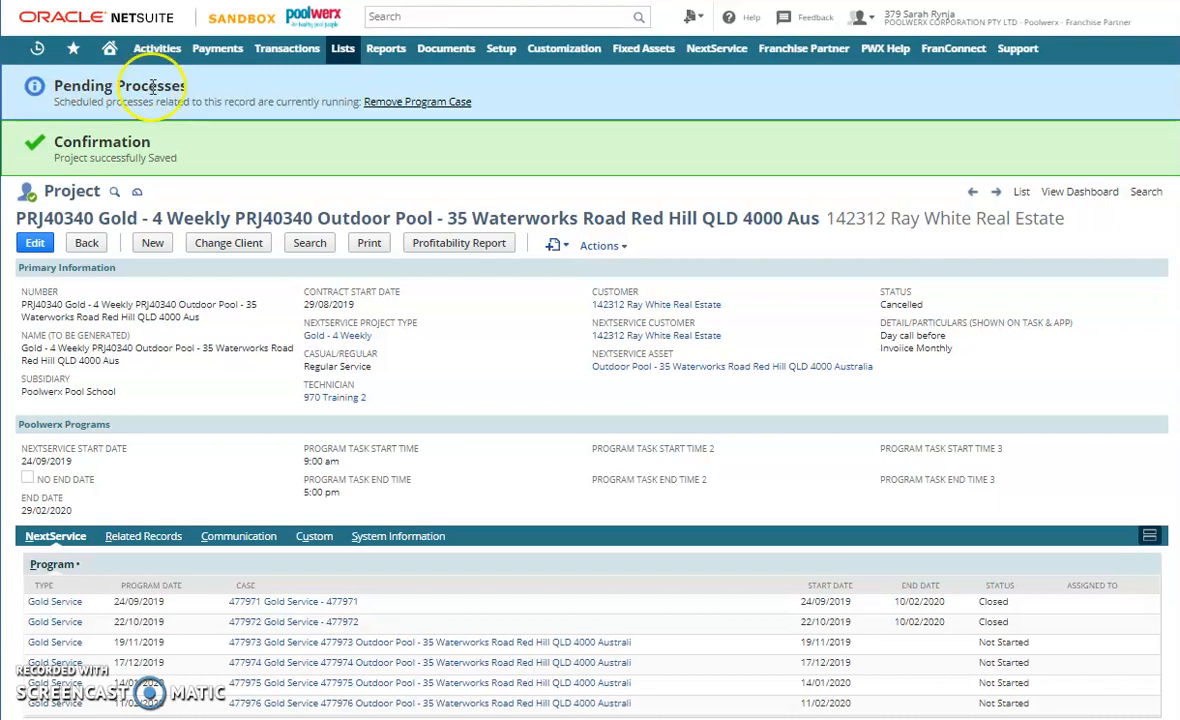
pyautogui.rightClick(200, 121)
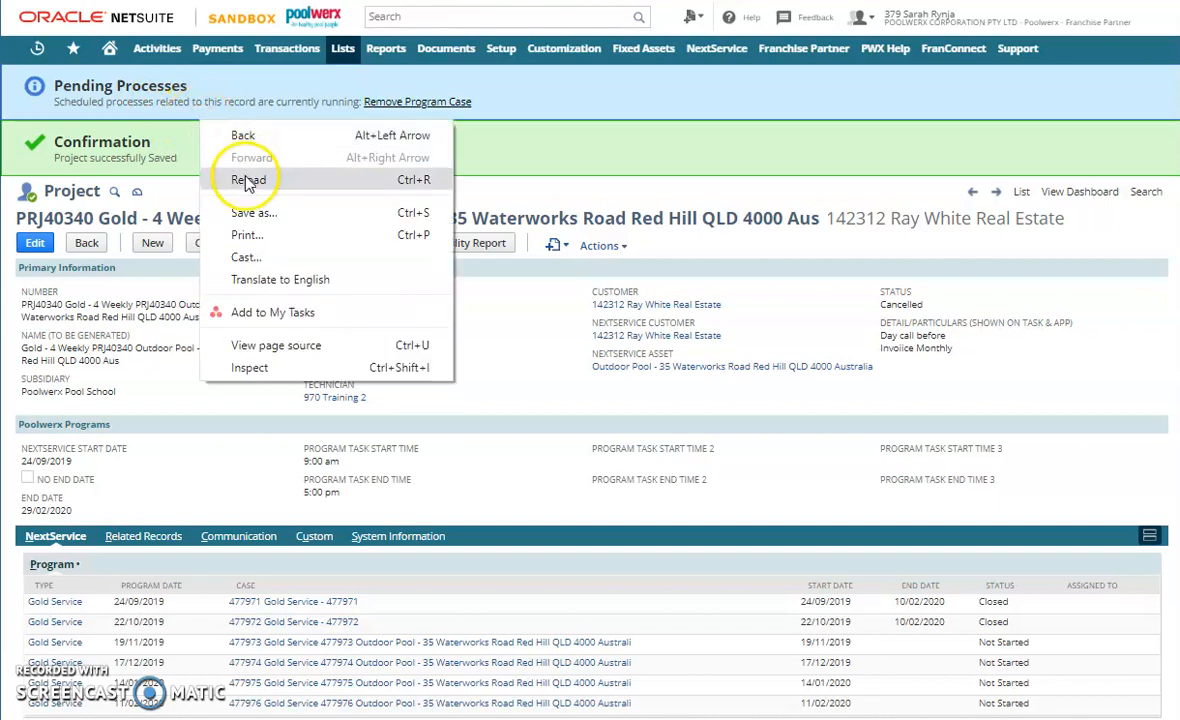
pyautogui.click(248, 180)
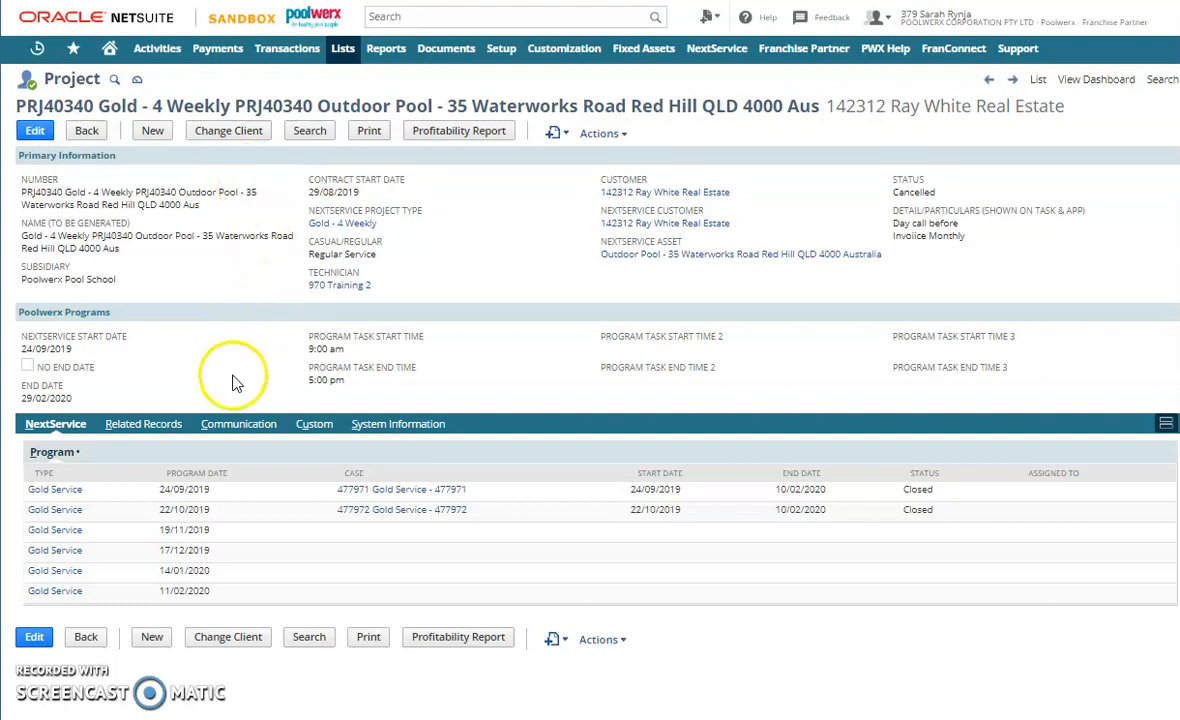
# - Check the project's related cases and tasks, and open the project for editing
pyautogui.click(127, 425)
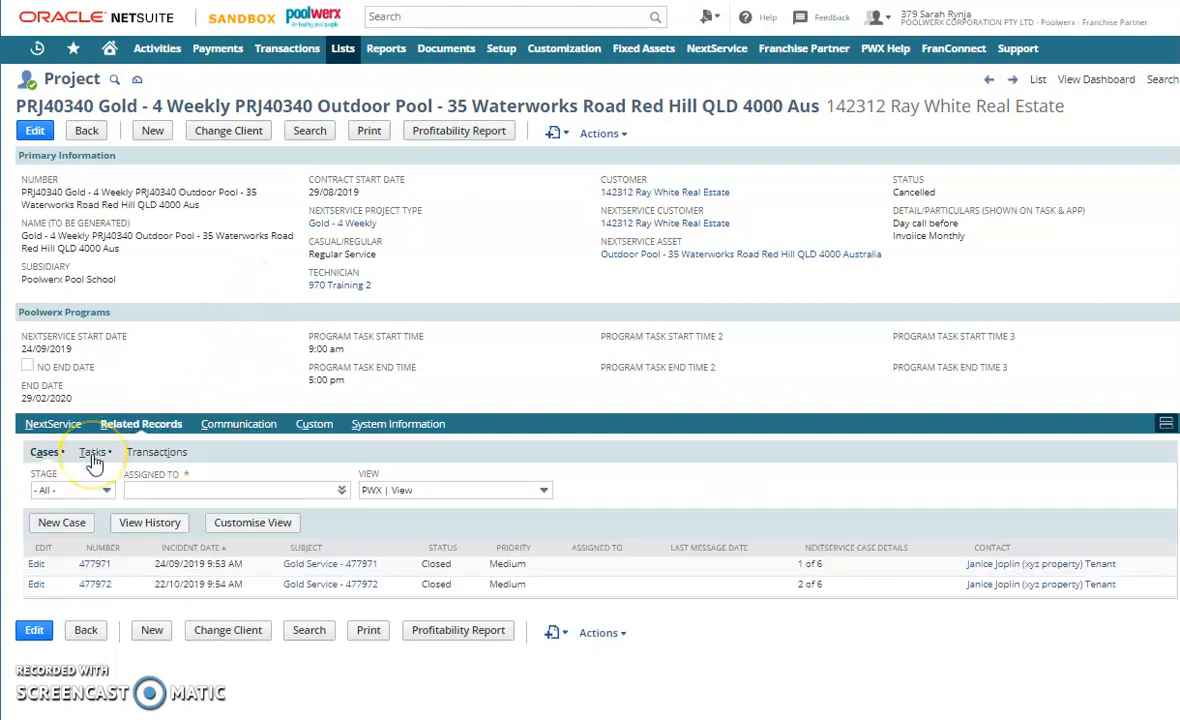
pyautogui.click(93, 453)
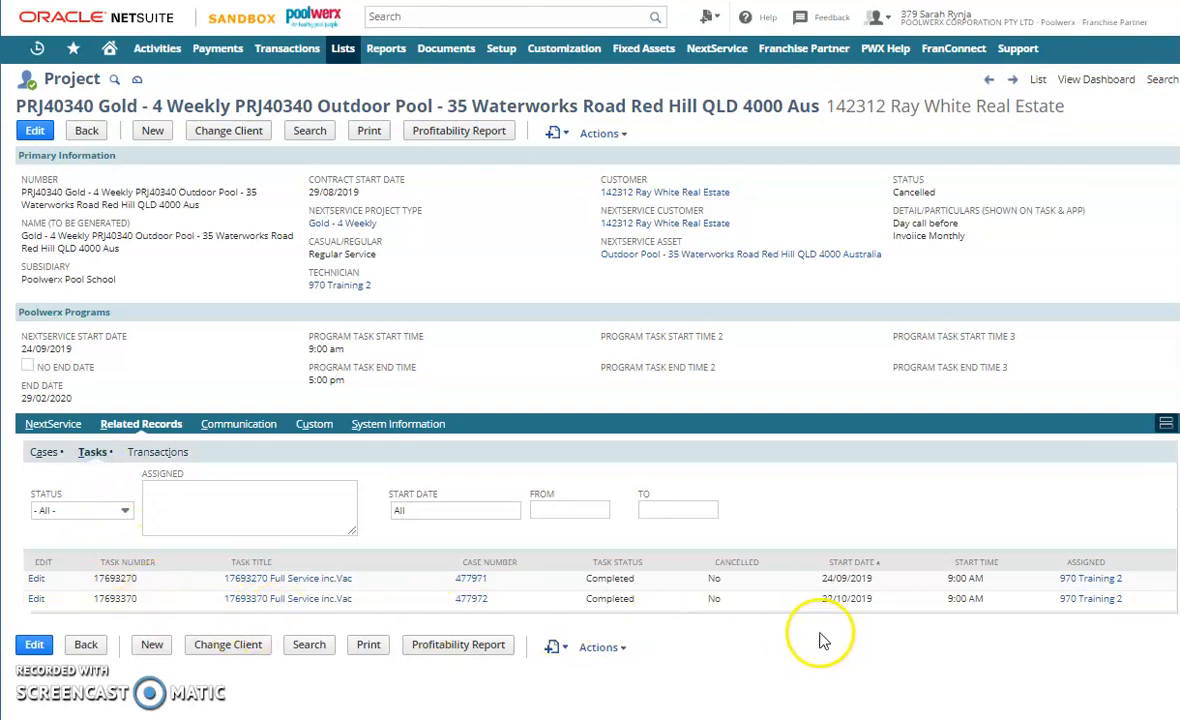
pyautogui.click(44, 452)
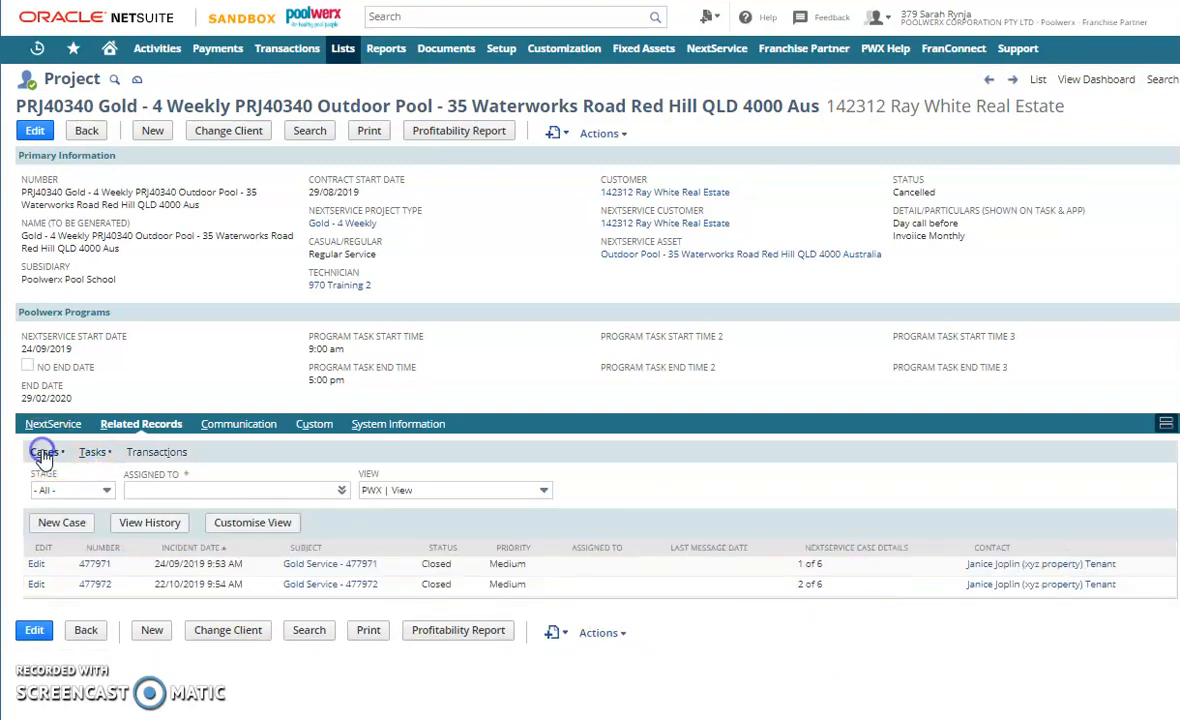
pyautogui.click(36, 131)
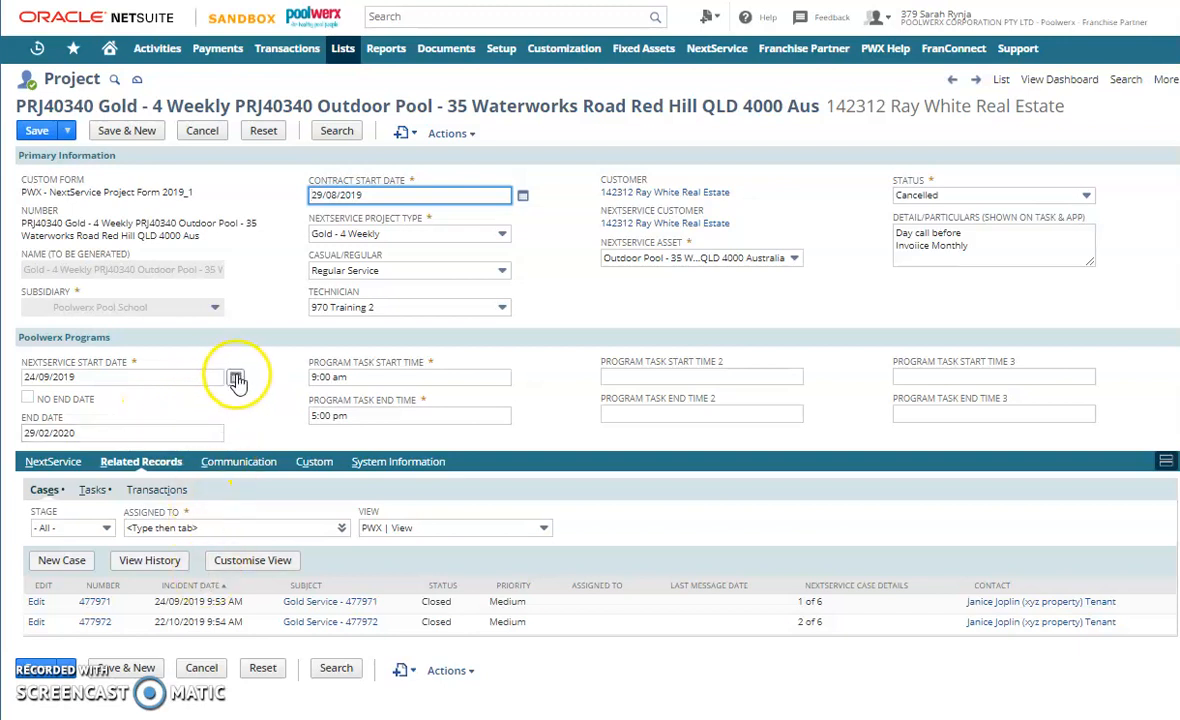
pyautogui.moveTo(157, 623); pyautogui.dragTo(169, 622)
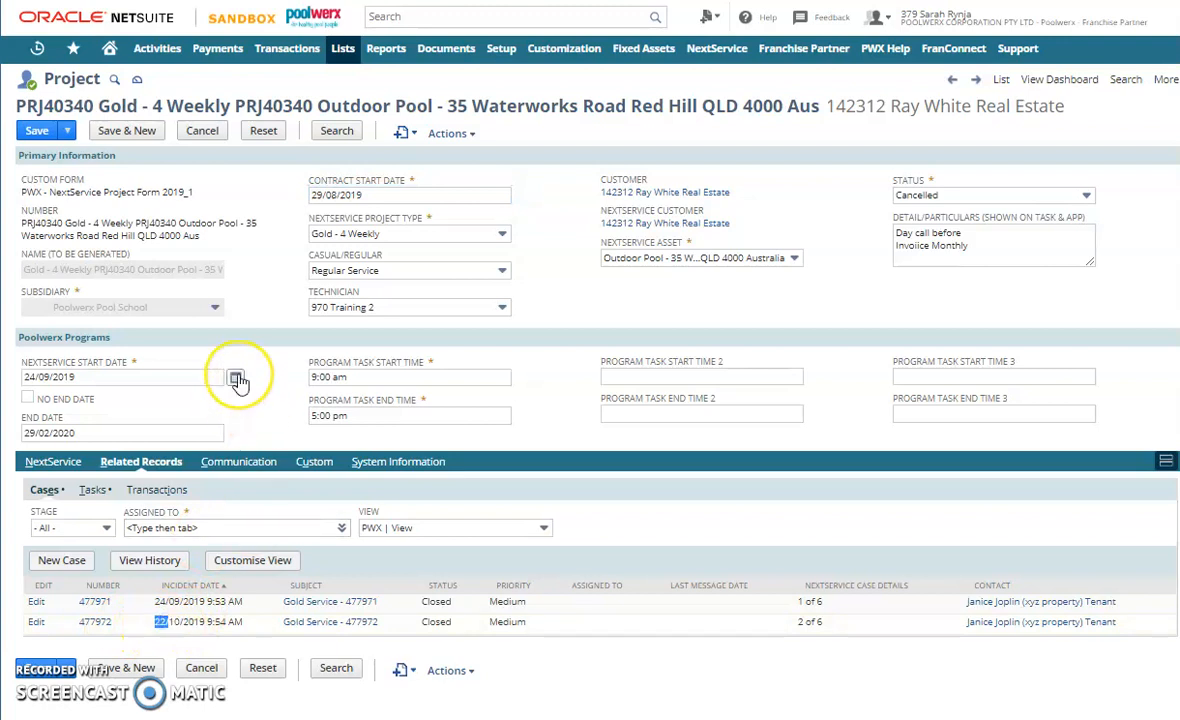
pyautogui.click(238, 377)
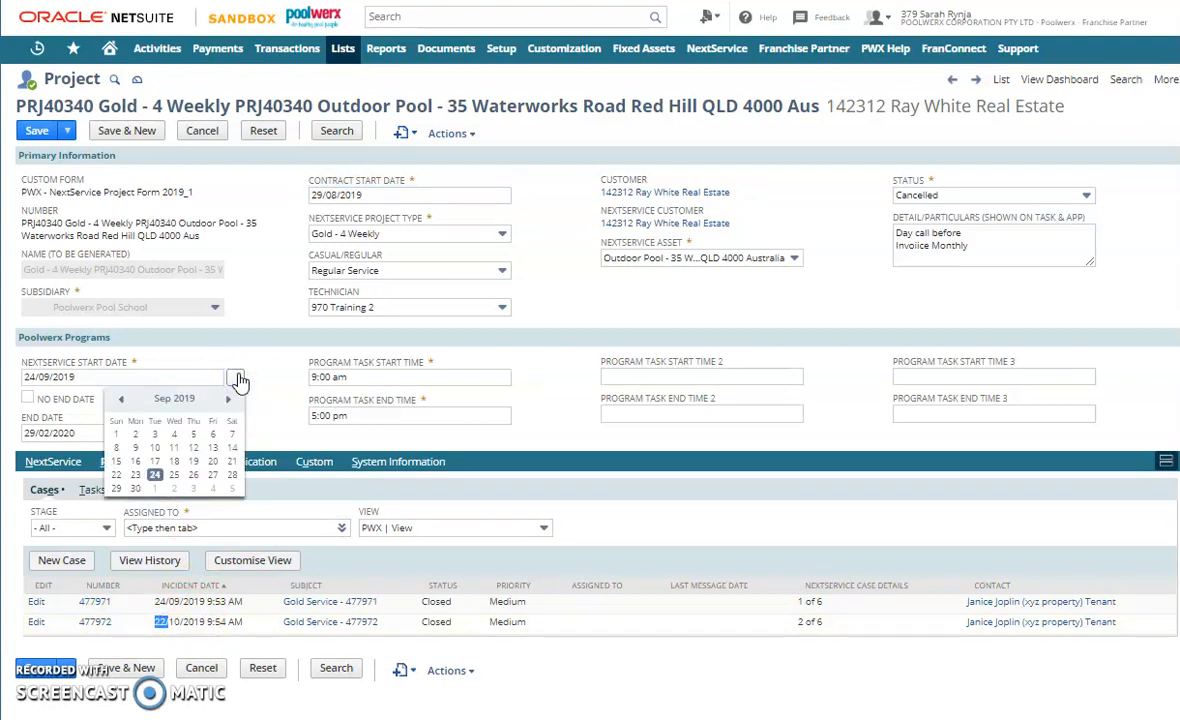
pyautogui.click(224, 399)
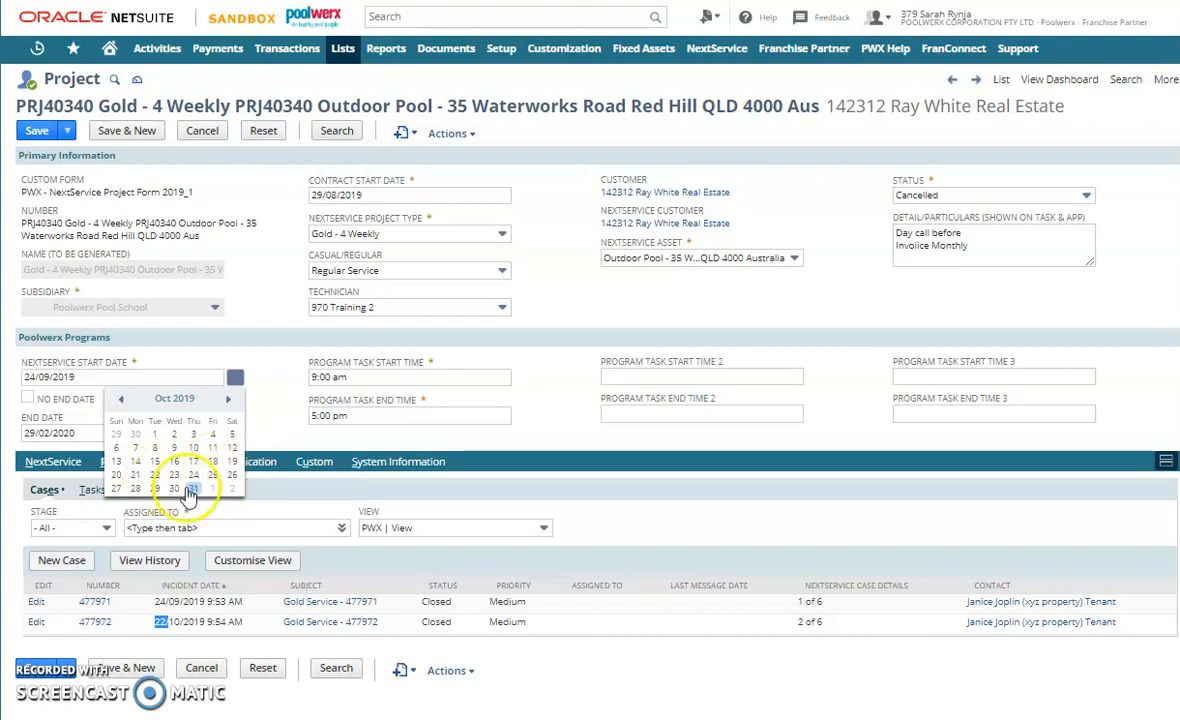
pyautogui.click(230, 400)
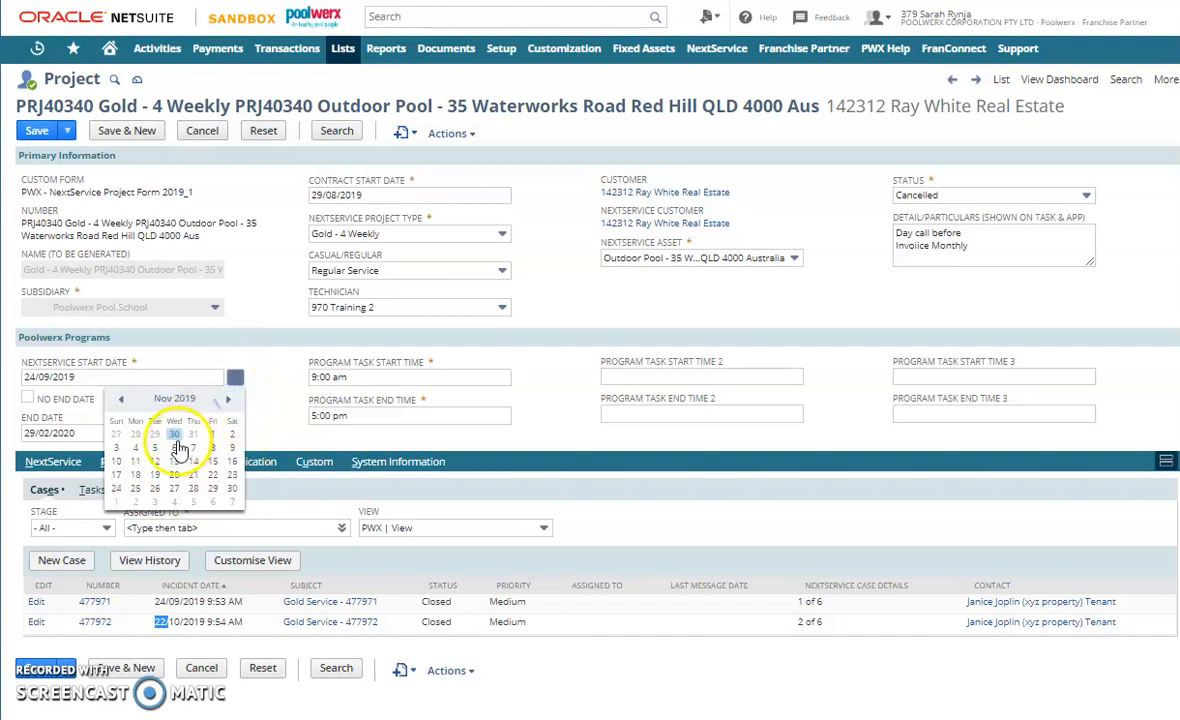
pyautogui.click(157, 488)
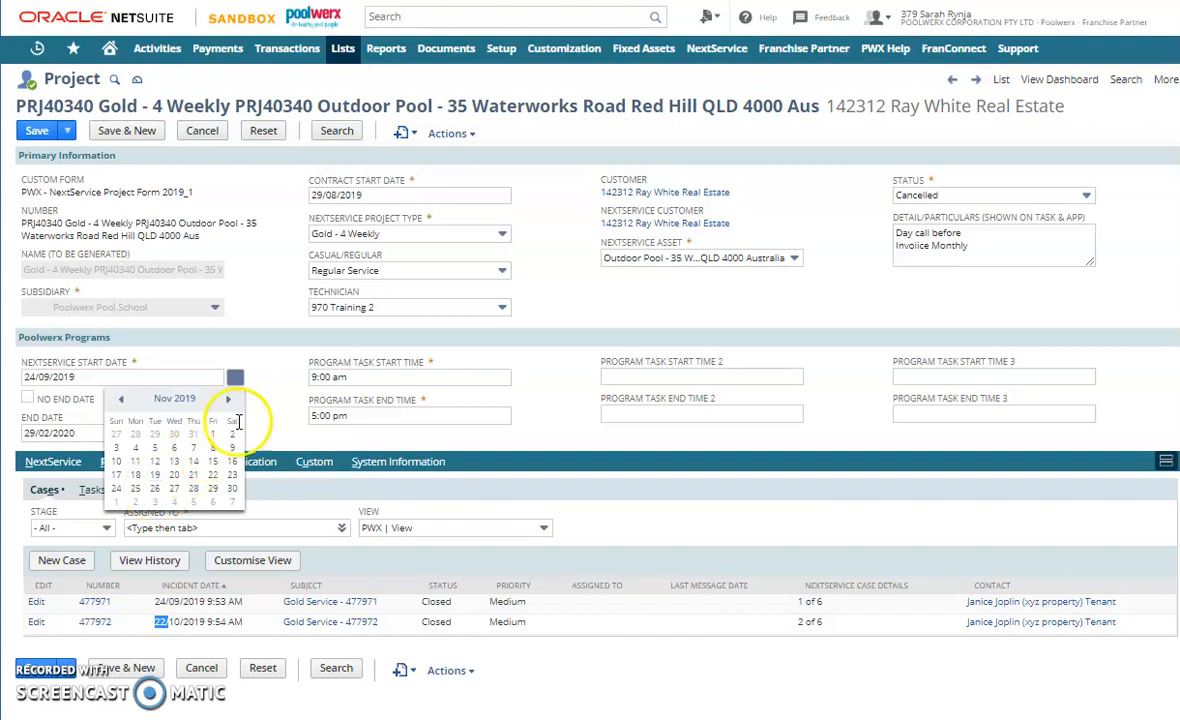
pyautogui.click(268, 362)
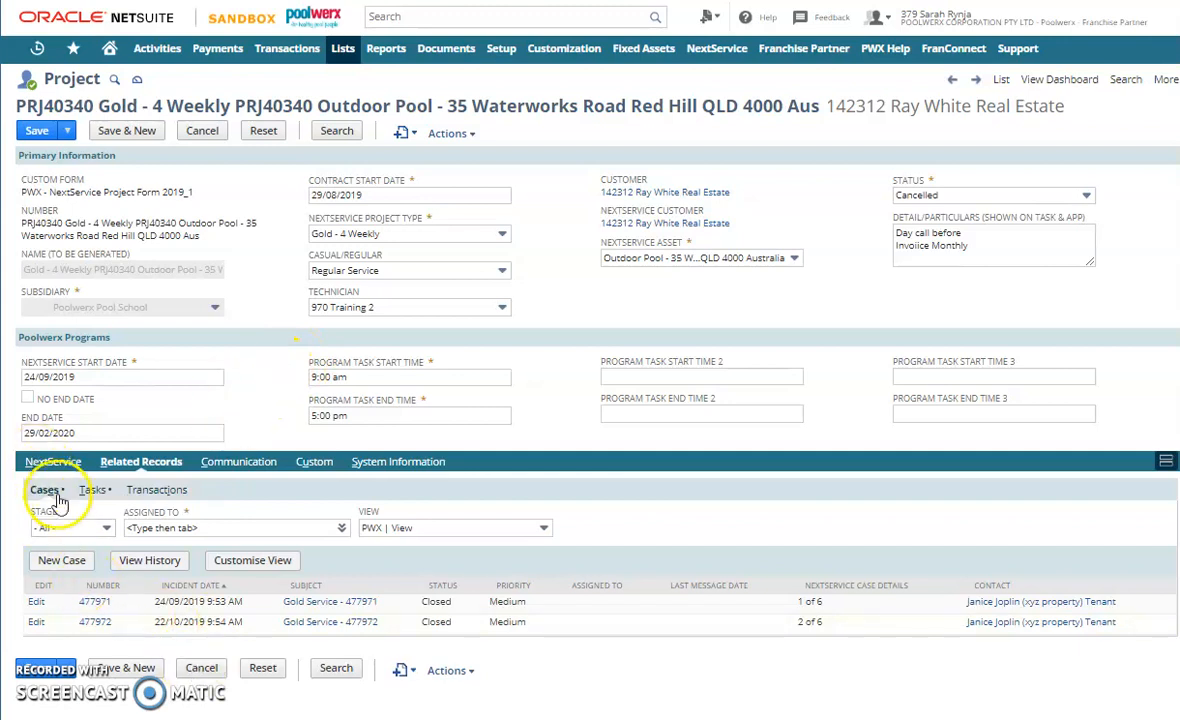
# - Bring up the NextService program schedule and set the NextService start date to 01/10/2019
pyautogui.click(52, 462)
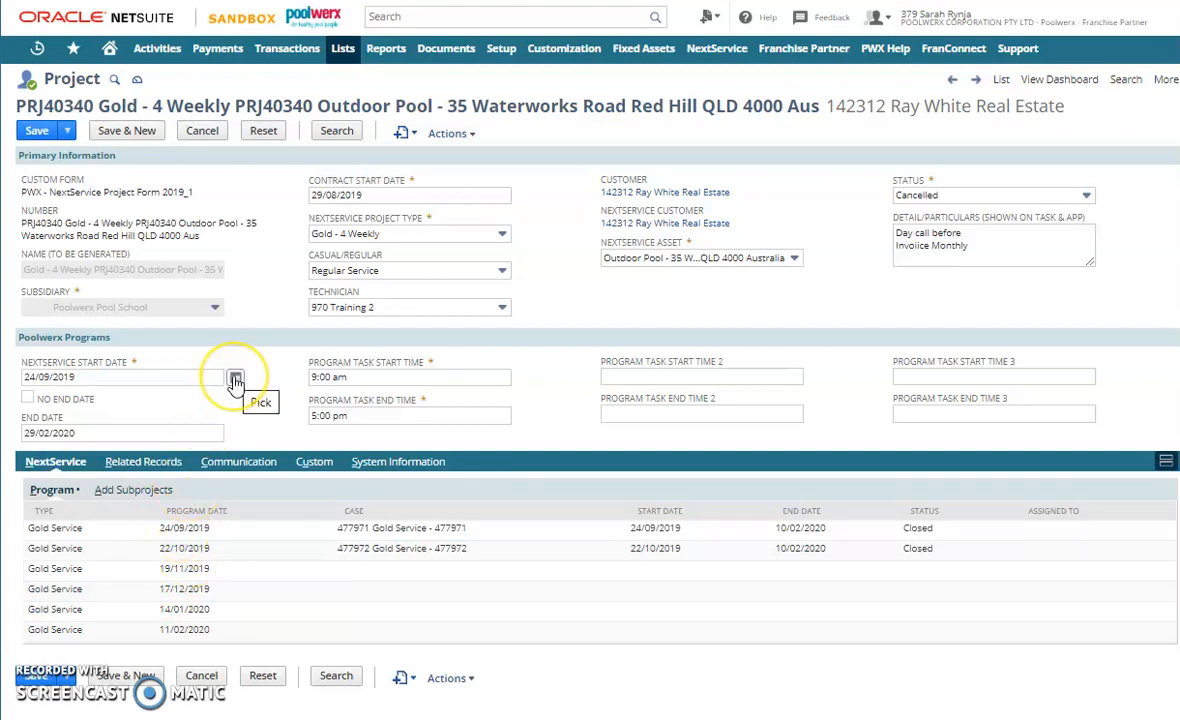
pyautogui.click(234, 379)
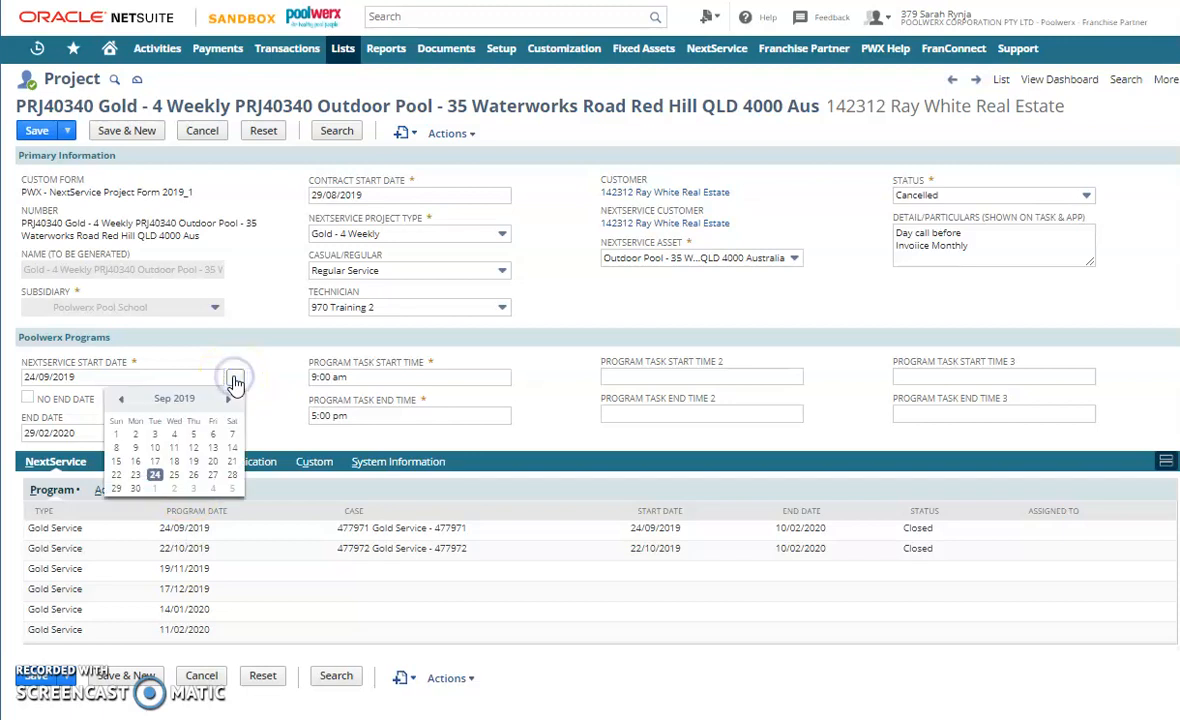
pyautogui.click(156, 477)
pyautogui.click(156, 489)
pyautogui.click(140, 381)
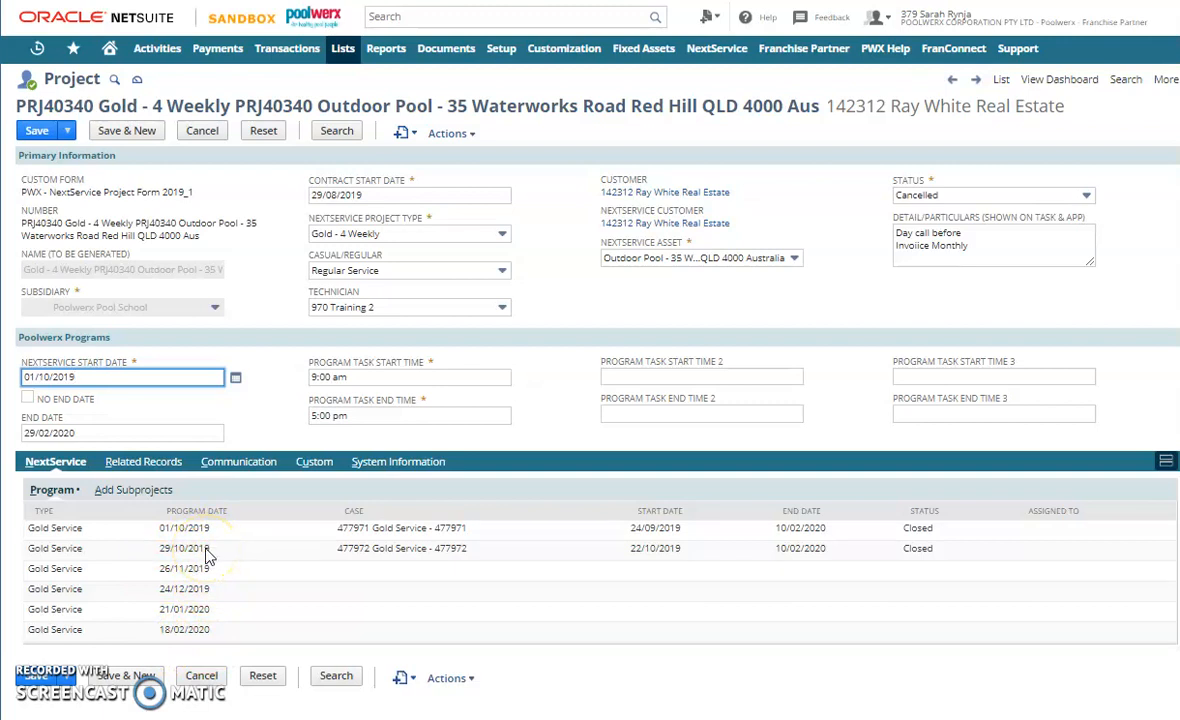
# - Compare the start dates of the related tasks with the October and November calendar and the recalculated program dates
pyautogui.click(146, 462)
pyautogui.click(105, 492)
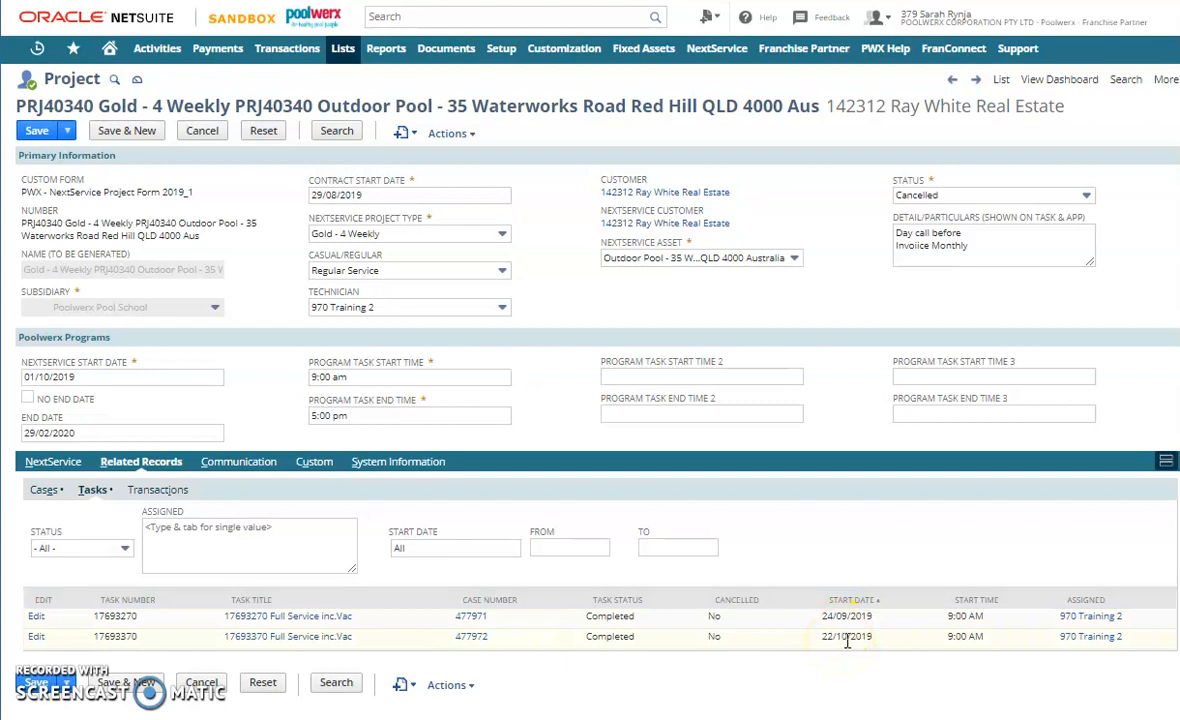
pyautogui.click(233, 379)
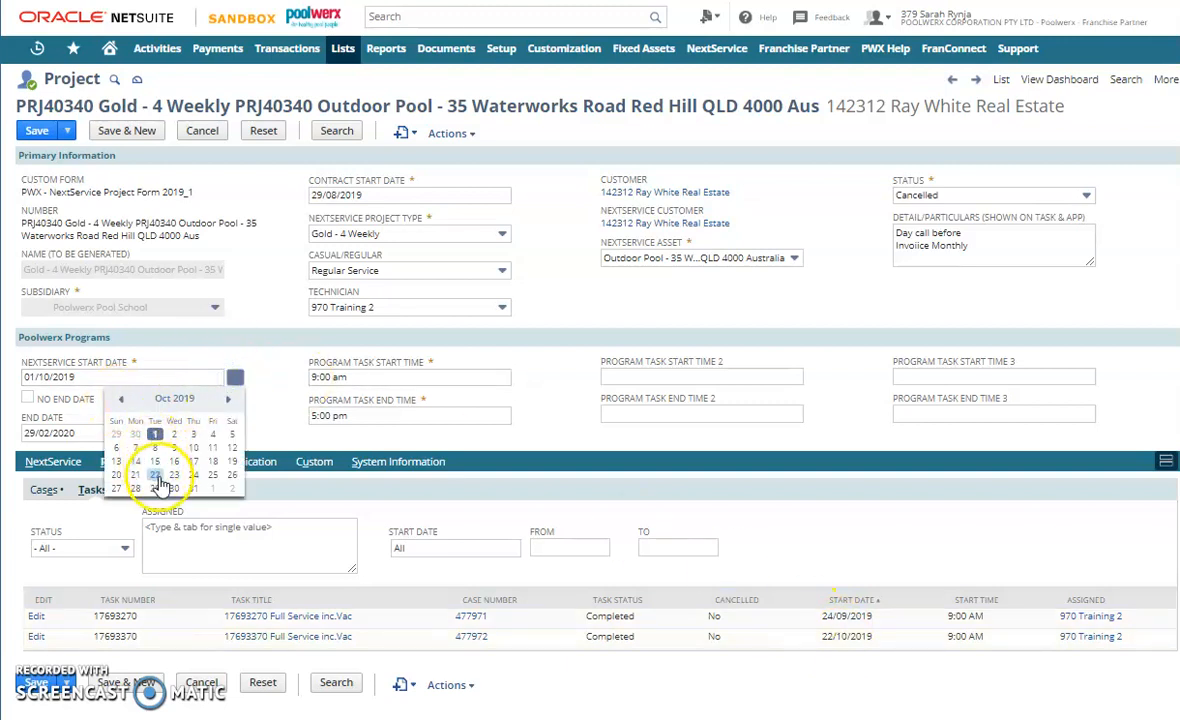
pyautogui.click(228, 399)
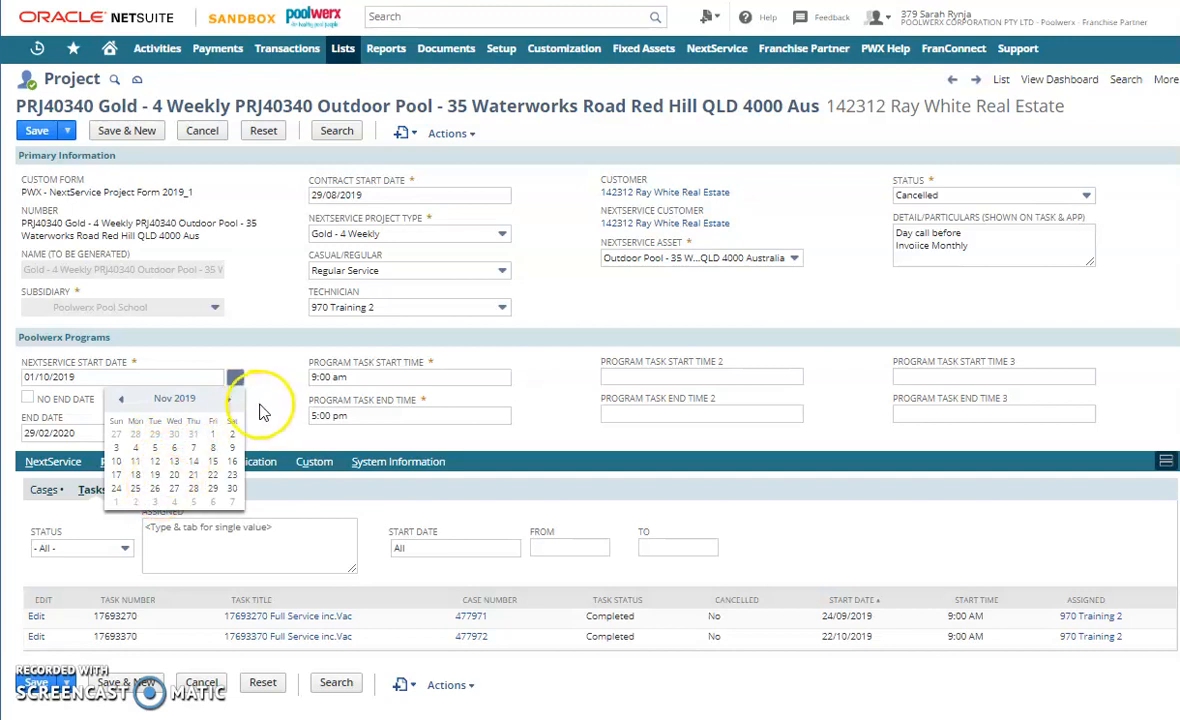
pyautogui.click(236, 378)
pyautogui.click(45, 466)
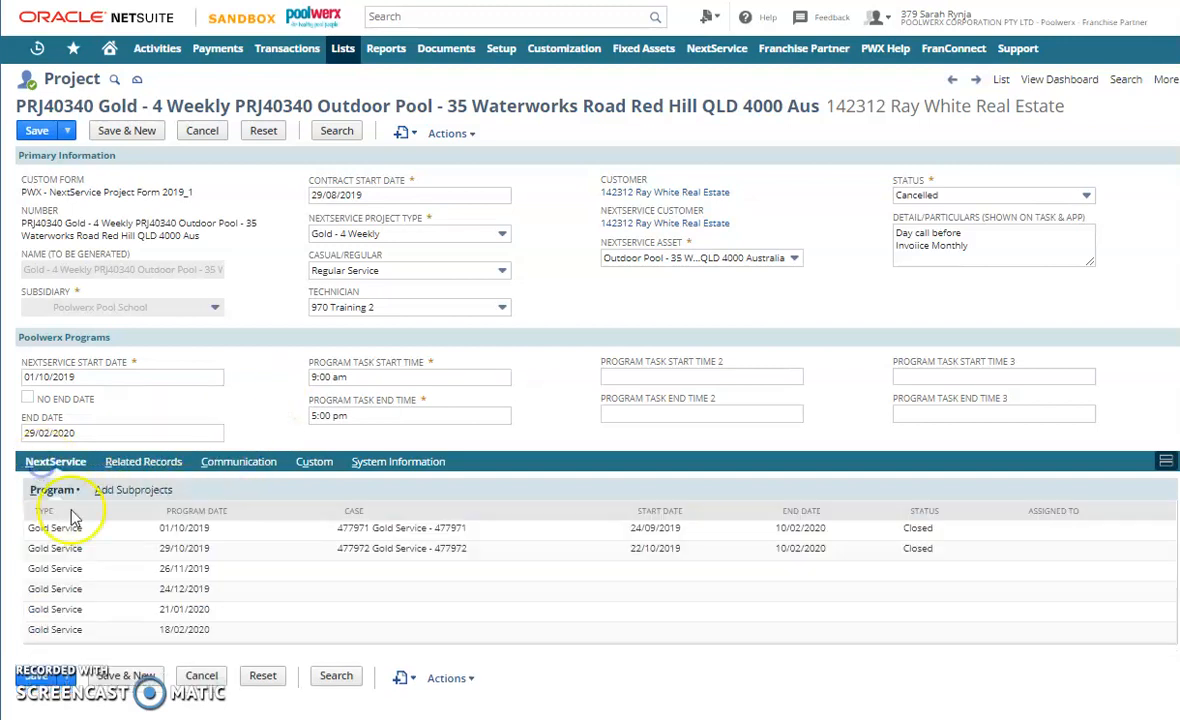
pyautogui.moveTo(172, 548); pyautogui.dragTo(195, 570)
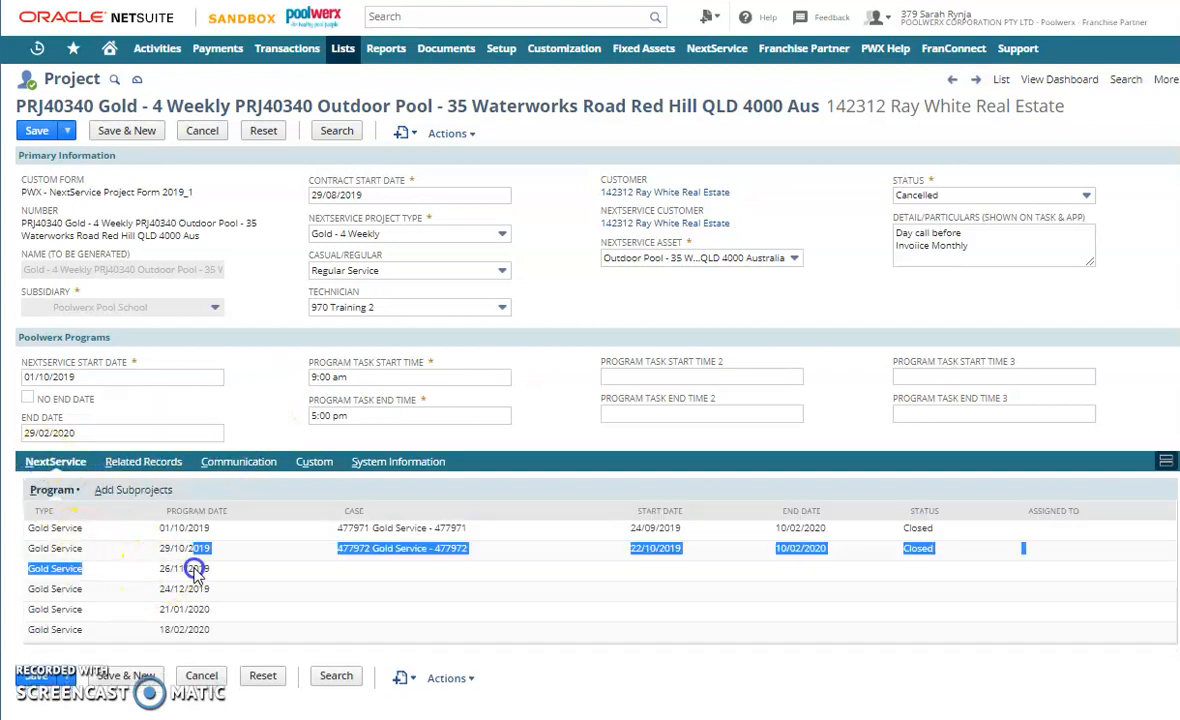
pyautogui.click(163, 566)
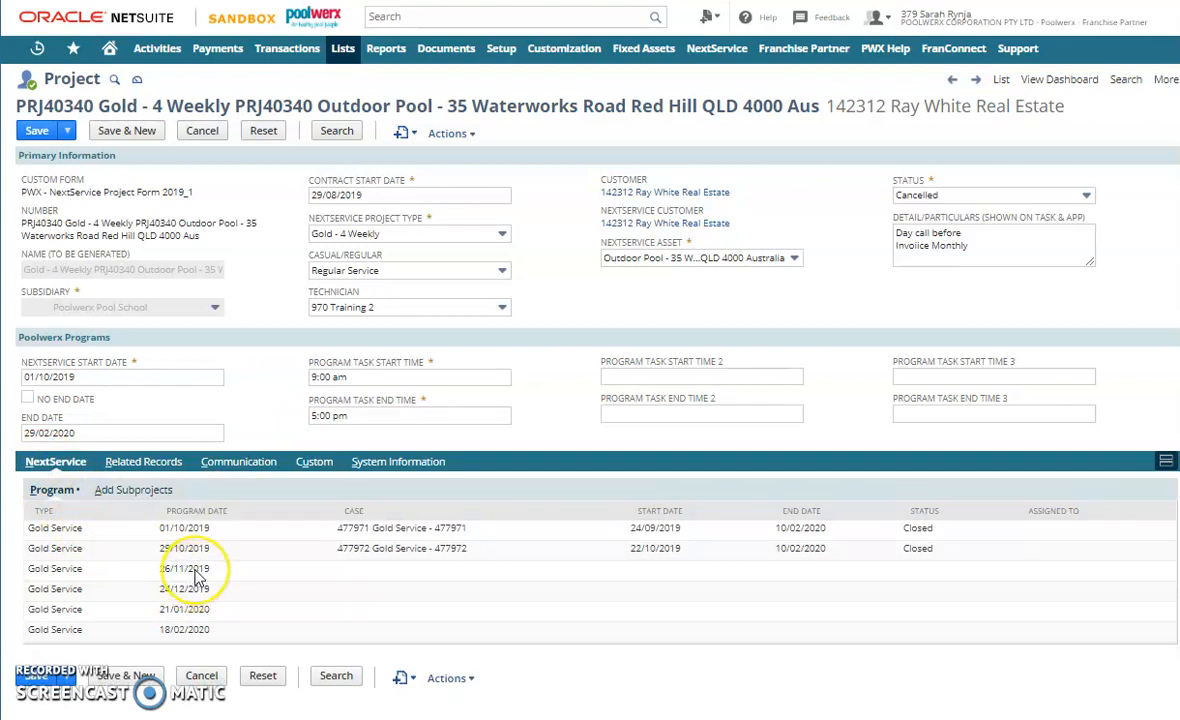
# - Set the project's status to In Progress, save the record, and reload the page to refresh its program cases
pyautogui.click(962, 195)
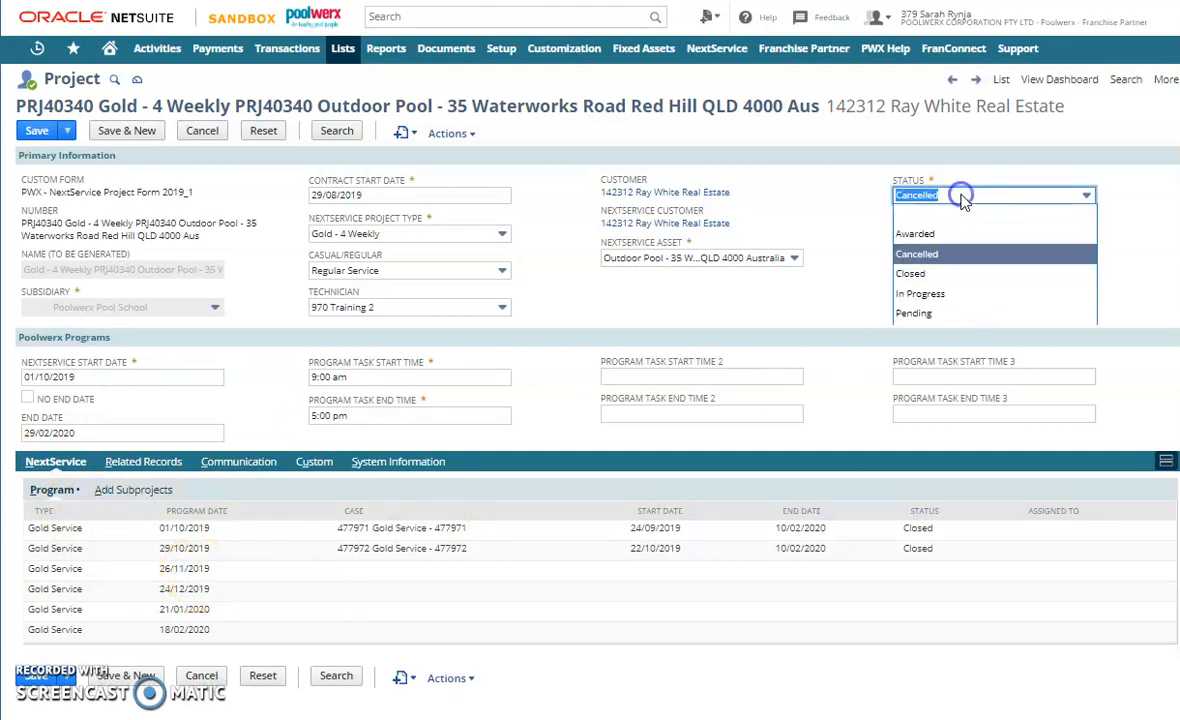
pyautogui.click(888, 293)
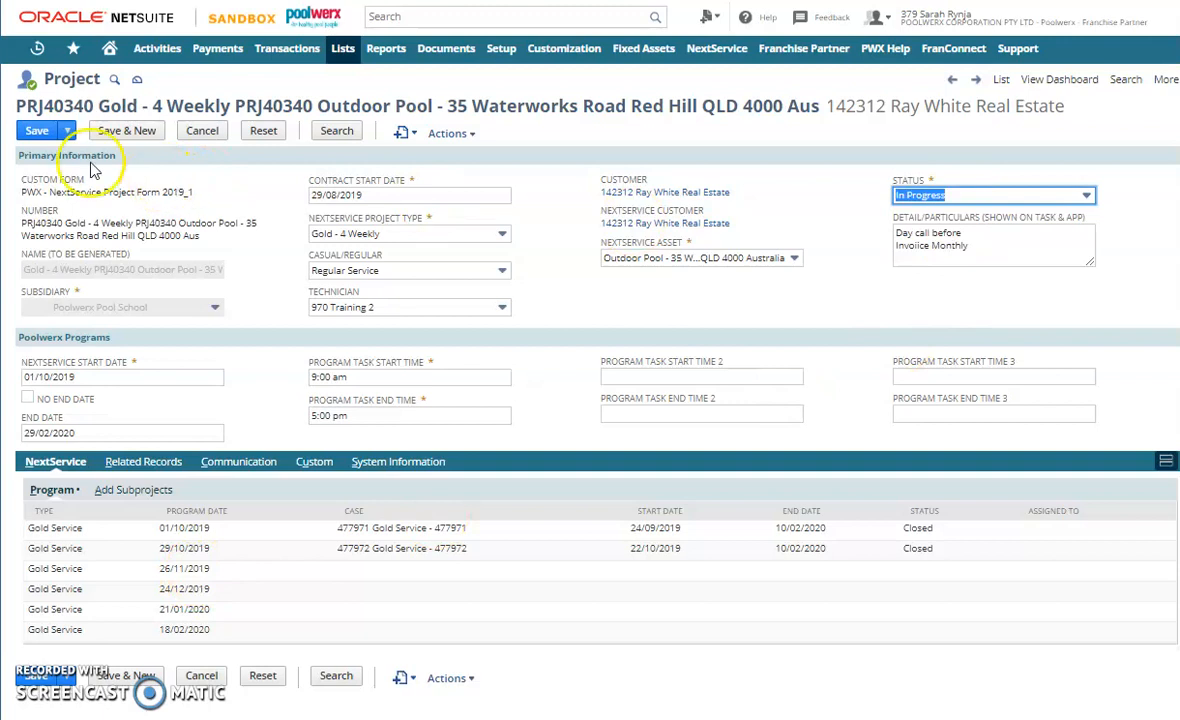
pyautogui.click(35, 131)
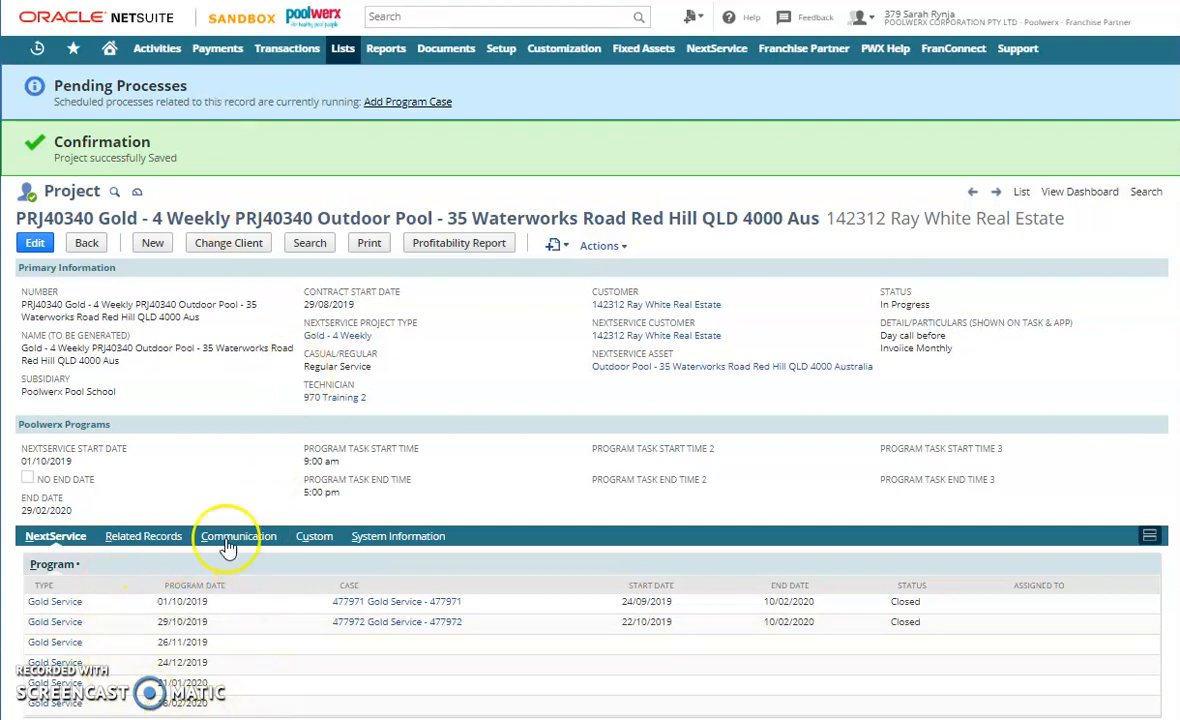
pyautogui.rightClick(210, 412)
pyautogui.click(257, 453)
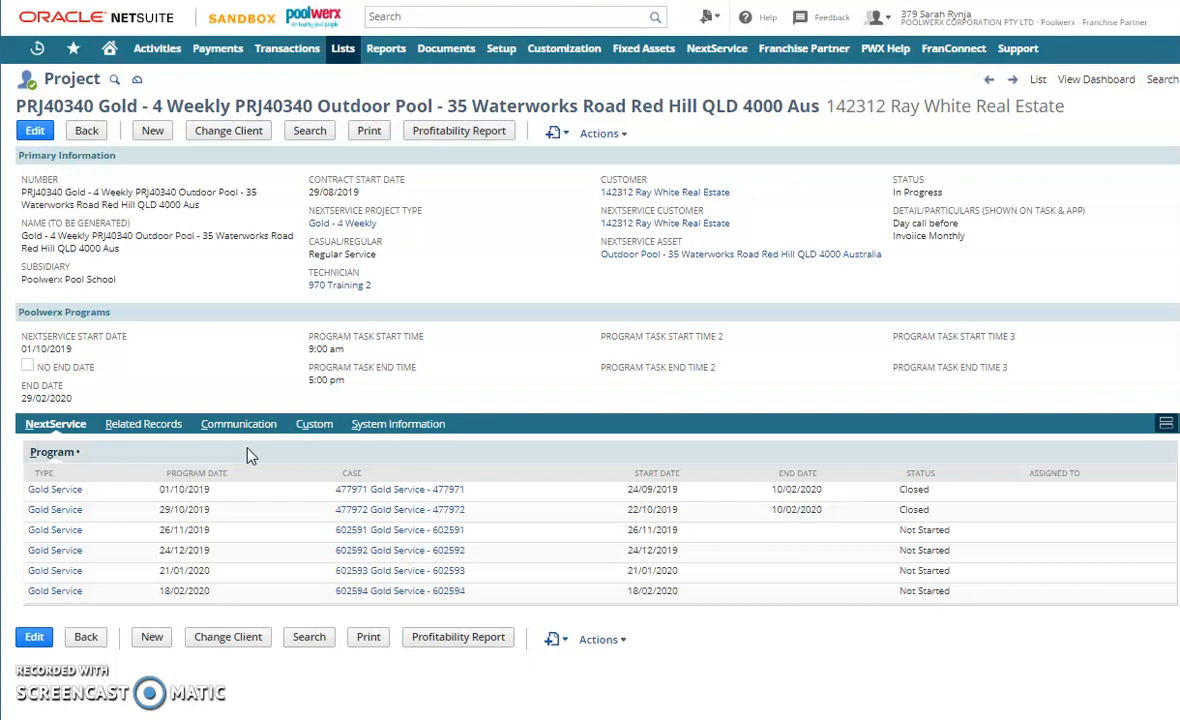
# - Review the regenerated related cases and tasks, checking the start date of the first task not yet started
pyautogui.click(152, 428)
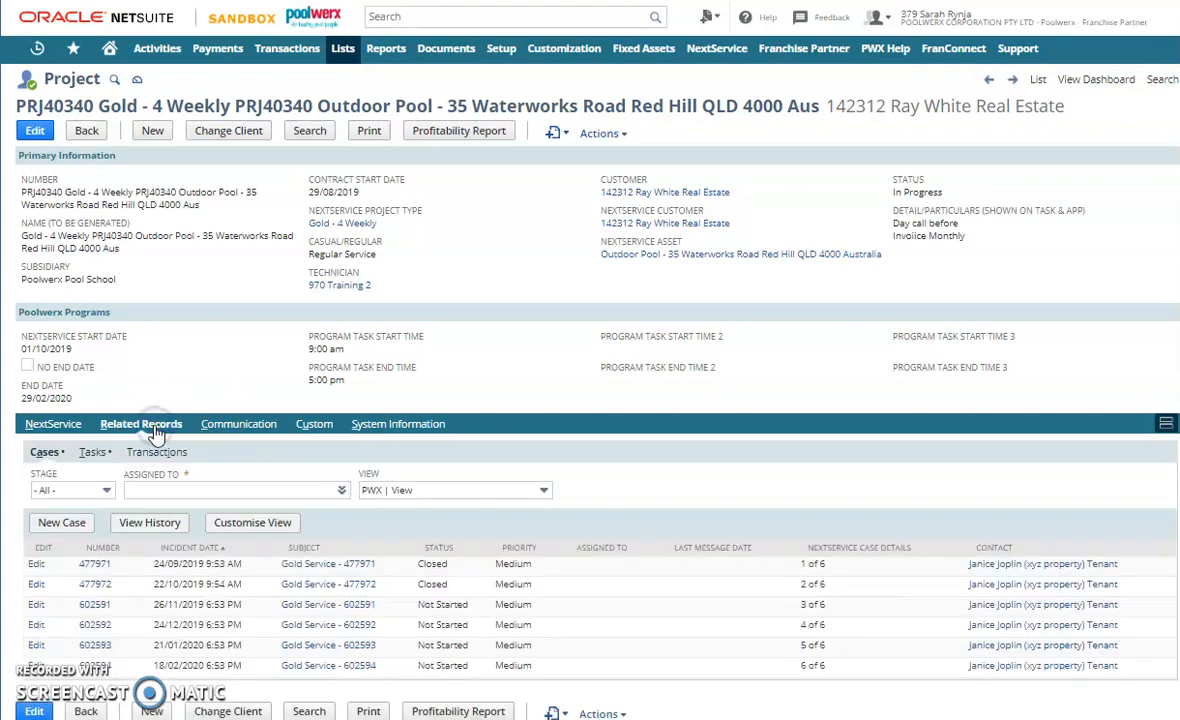
pyautogui.click(92, 452)
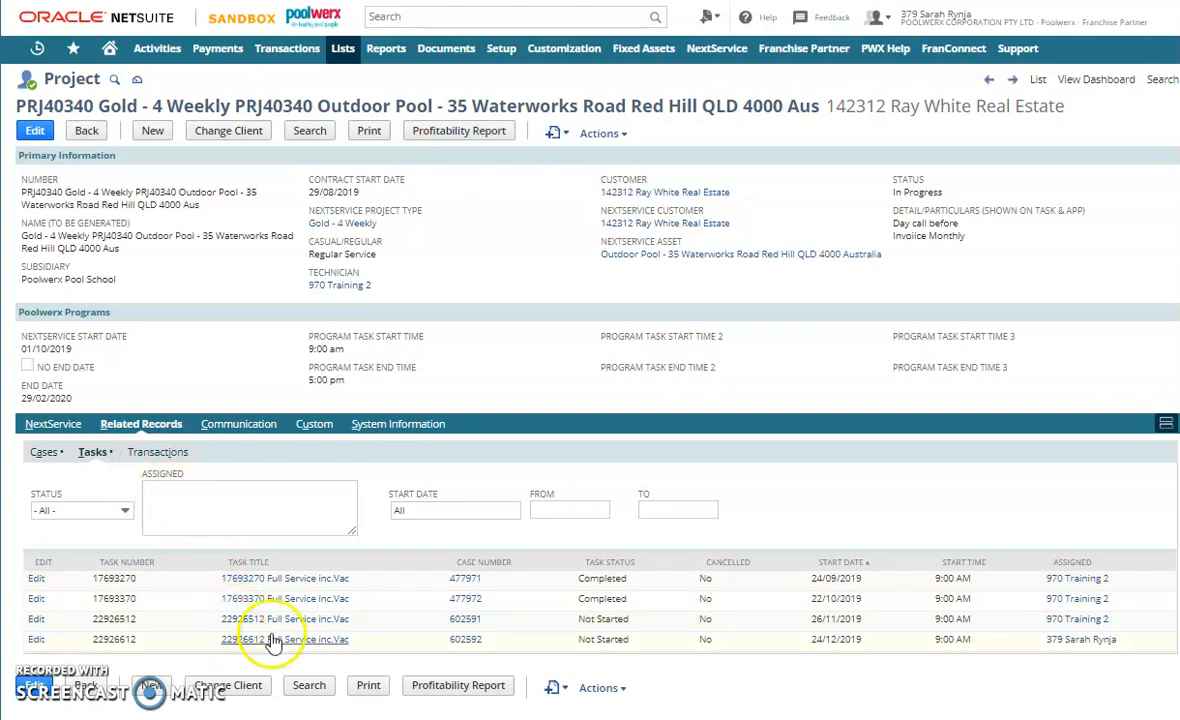
pyautogui.moveTo(811, 619); pyautogui.dragTo(846, 622)
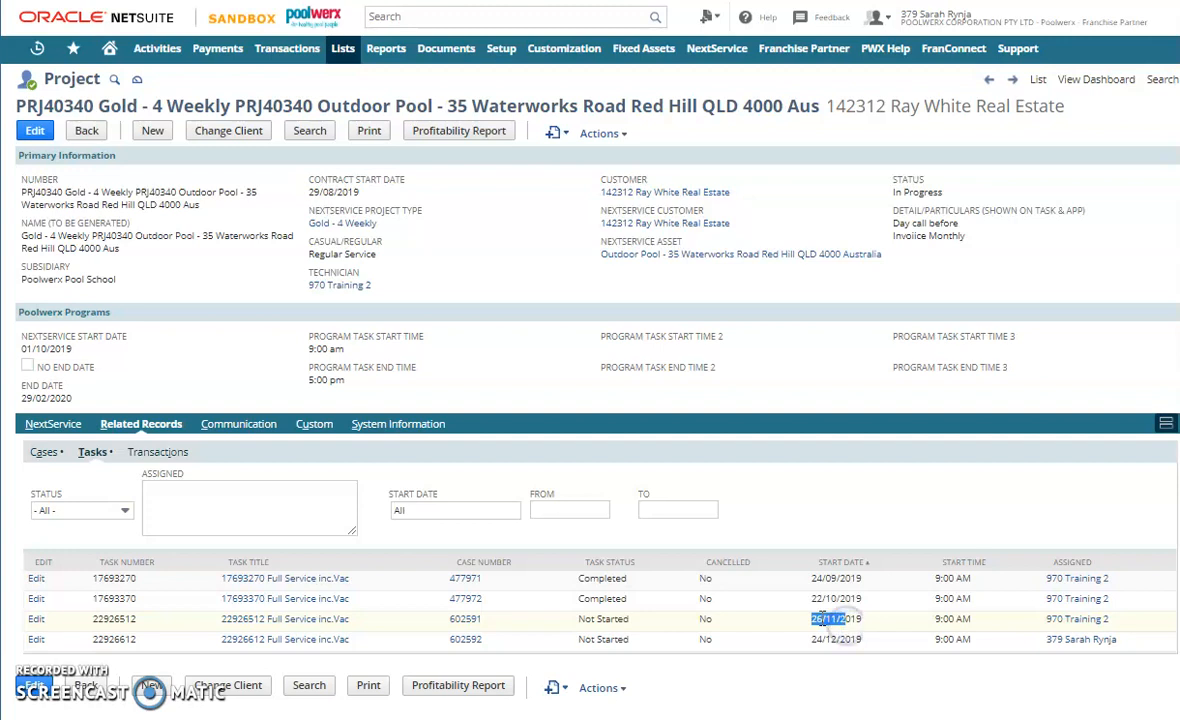